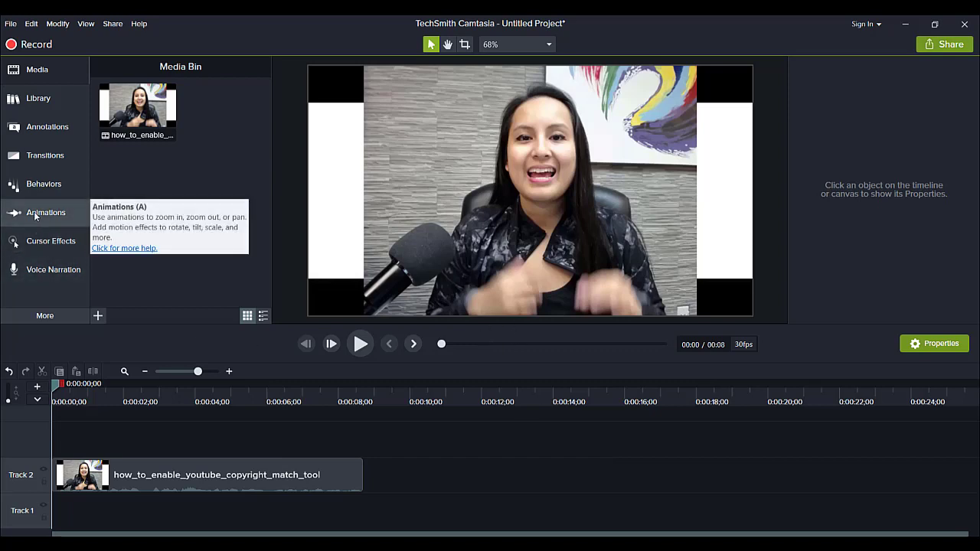
# Step: Show the Zoom-n-Pan options and place the playhead about one second into the Track 2 clip
pyautogui.click(35, 217)
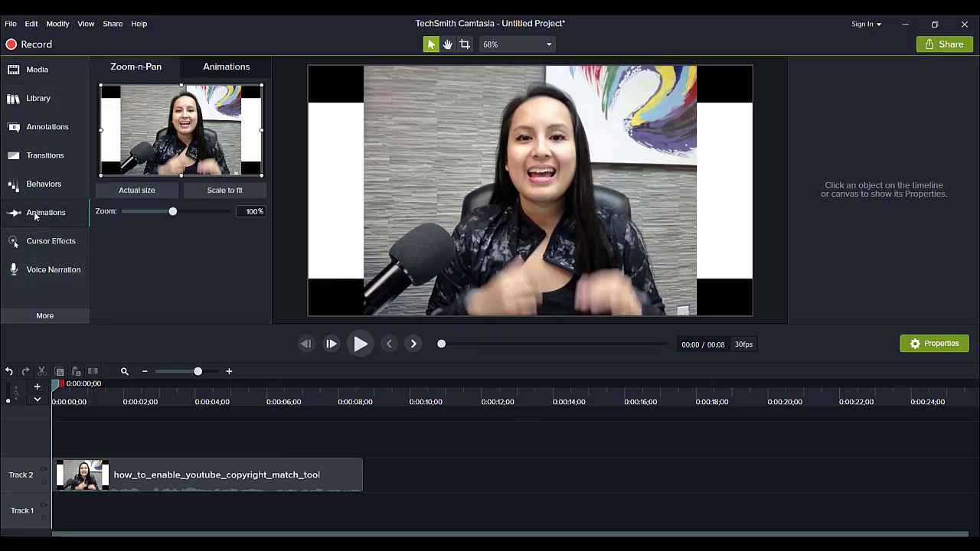
pyautogui.moveTo(57, 386); pyautogui.dragTo(99, 394)
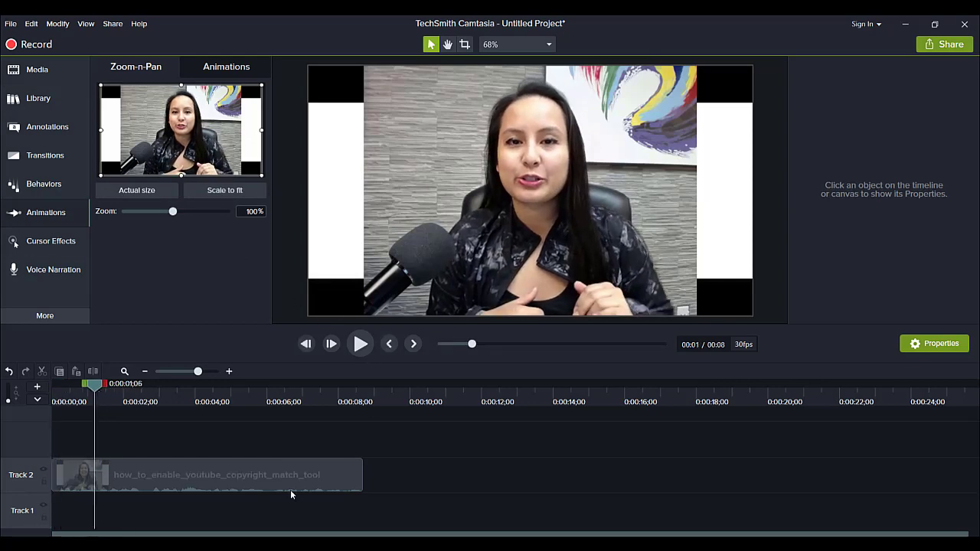
pyautogui.rightClick(255, 478)
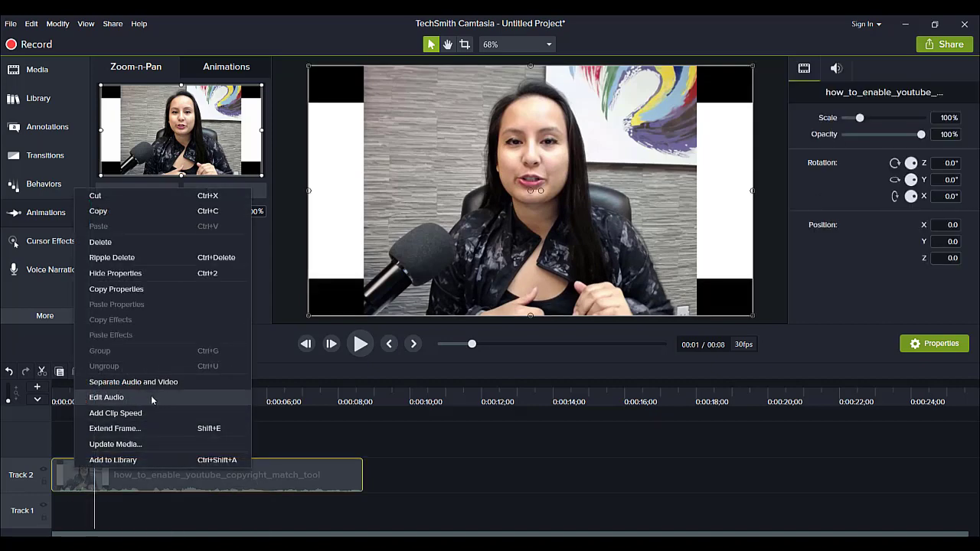
pyautogui.click(151, 397)
pyautogui.click(208, 470)
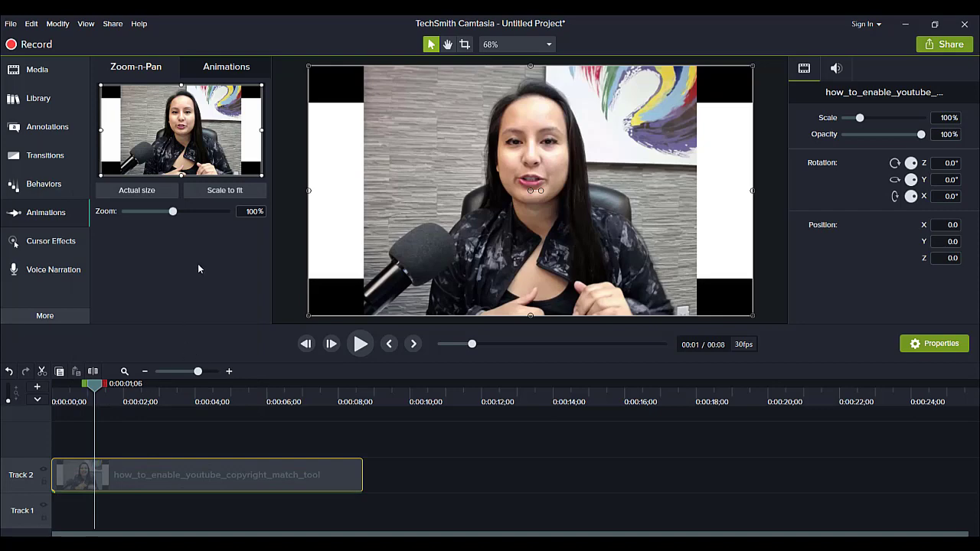
# Step: Frame the speaker's face at about 199% zoom, then rewind to the start
pyautogui.moveTo(261, 175); pyautogui.dragTo(168, 122)
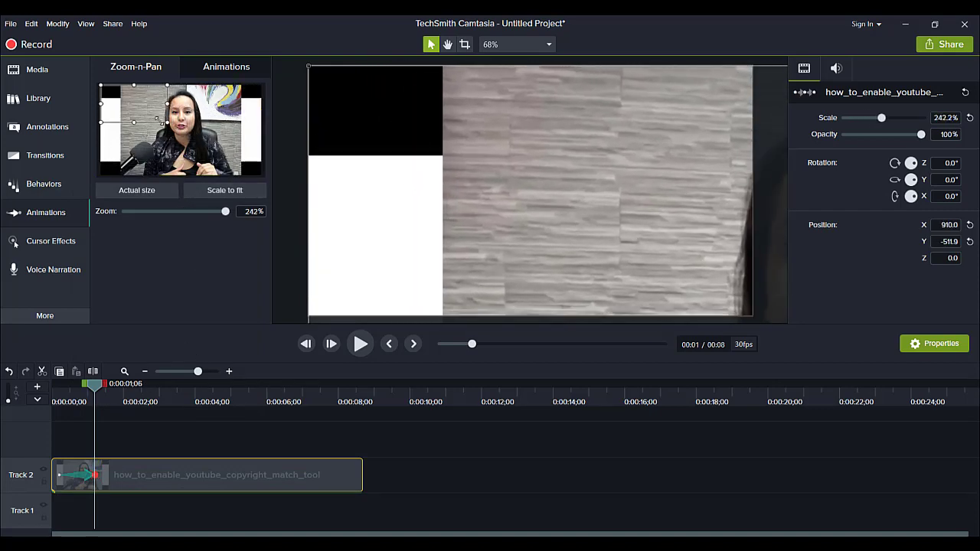
pyautogui.moveTo(168, 123)
pyautogui.mouseDown()
pyautogui.moveTo(181, 130)
pyautogui.moveTo(167, 123)
pyautogui.moveTo(178, 120)
pyautogui.mouseUp()
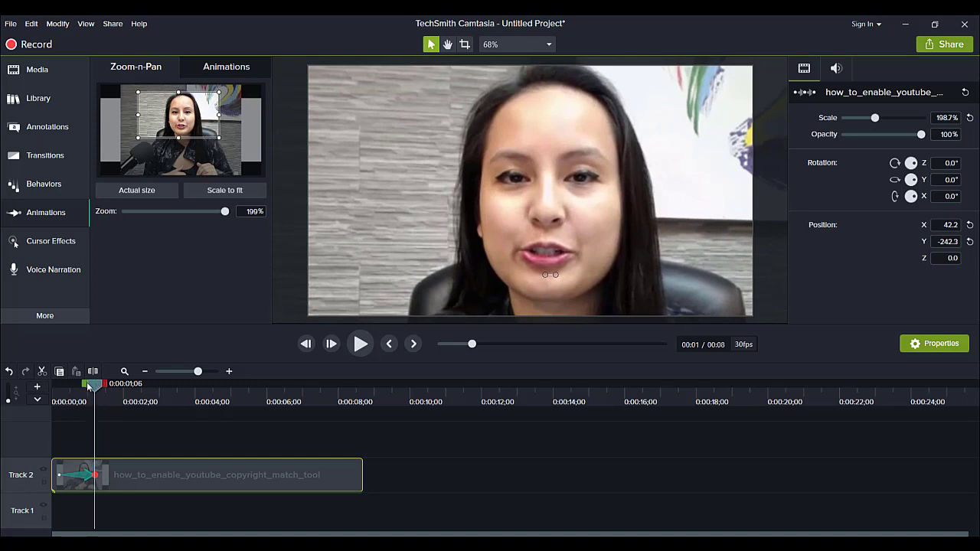
pyautogui.moveTo(96, 385); pyautogui.dragTo(25, 383)
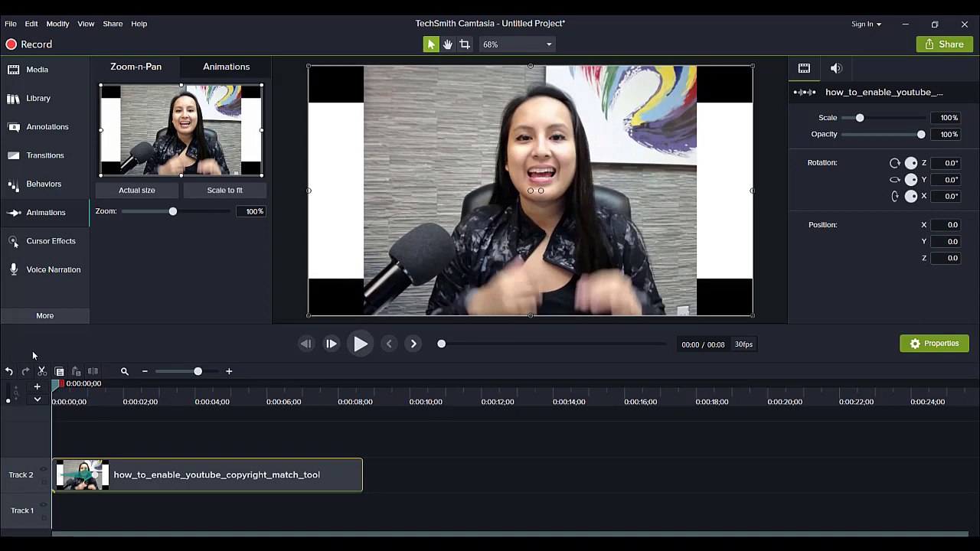
# Step: Stretch the zoom animation to about three seconds and play it back from the start
pyautogui.press('space')
pyautogui.press('space')
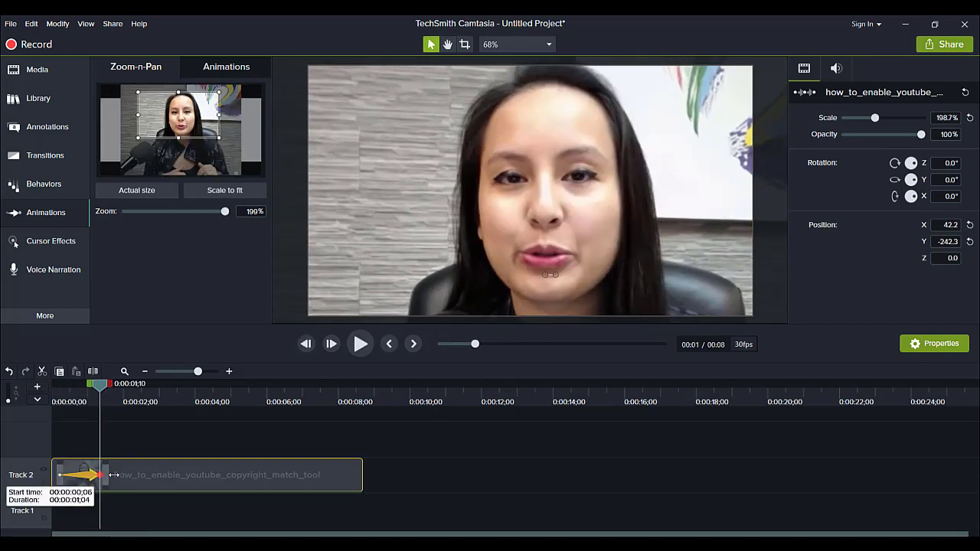
pyautogui.moveTo(112, 475); pyautogui.dragTo(185, 470)
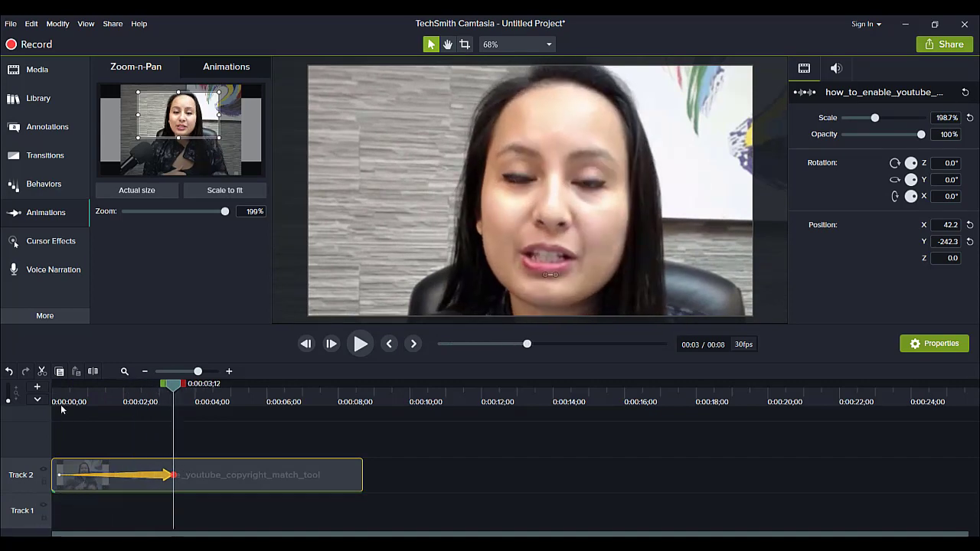
pyautogui.moveTo(80, 403); pyautogui.dragTo(18, 399)
pyautogui.press('space')
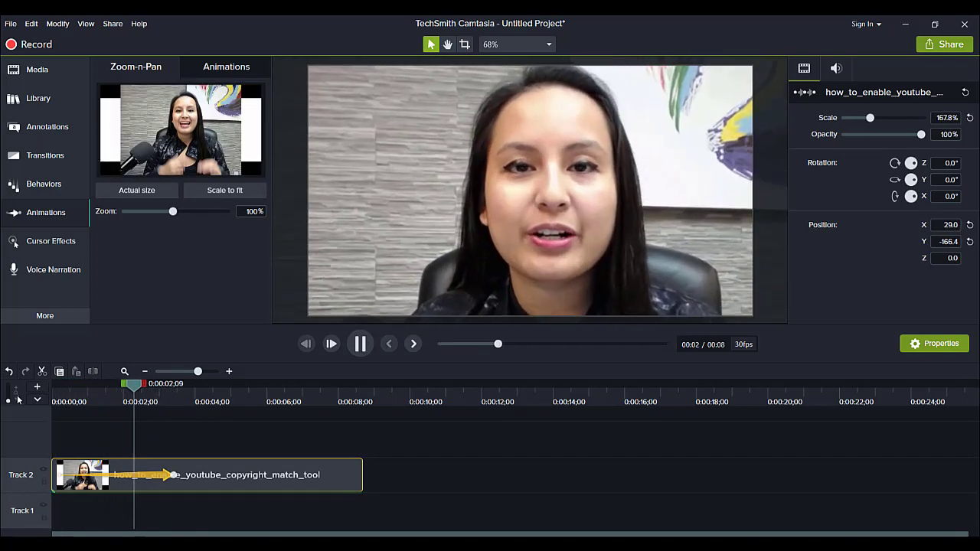
pyautogui.press('space')
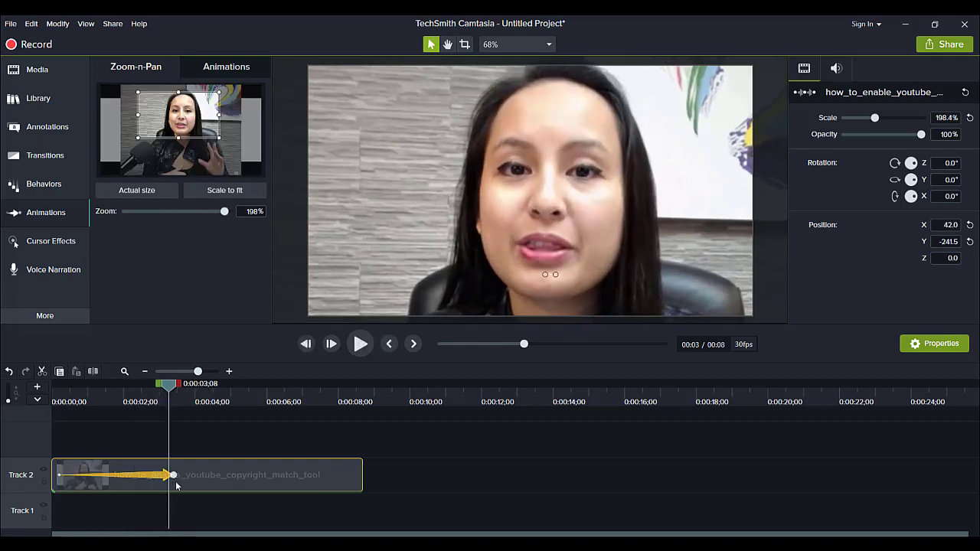
# Step: Shorten the zoom animation to a few frames and scrub through the quick zoom-in
pyautogui.moveTo(115, 473); pyautogui.dragTo(67, 475)
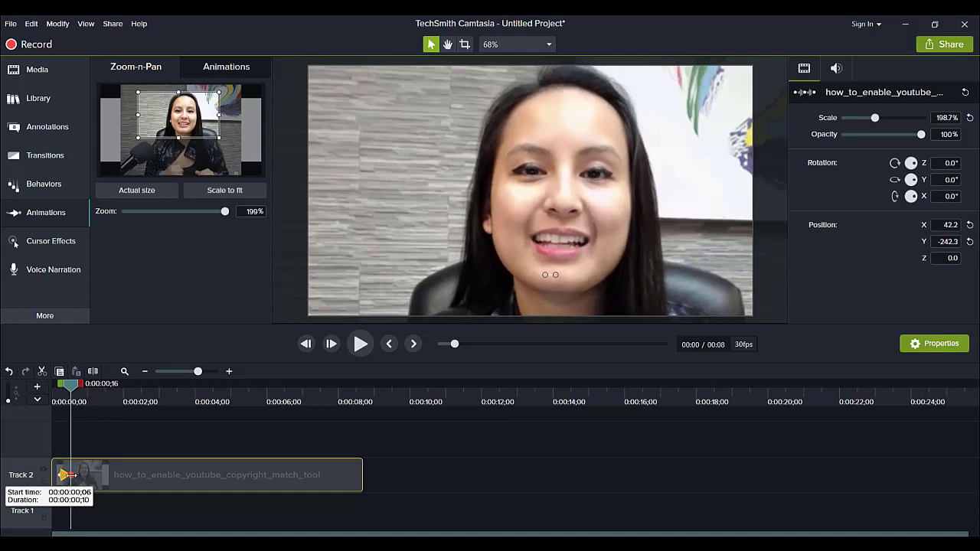
pyautogui.click(57, 401)
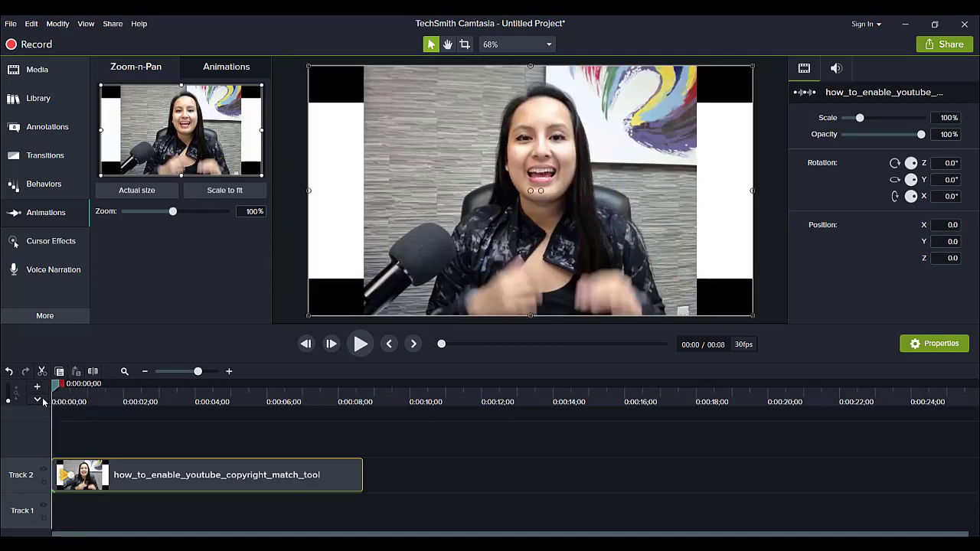
pyautogui.press('space')
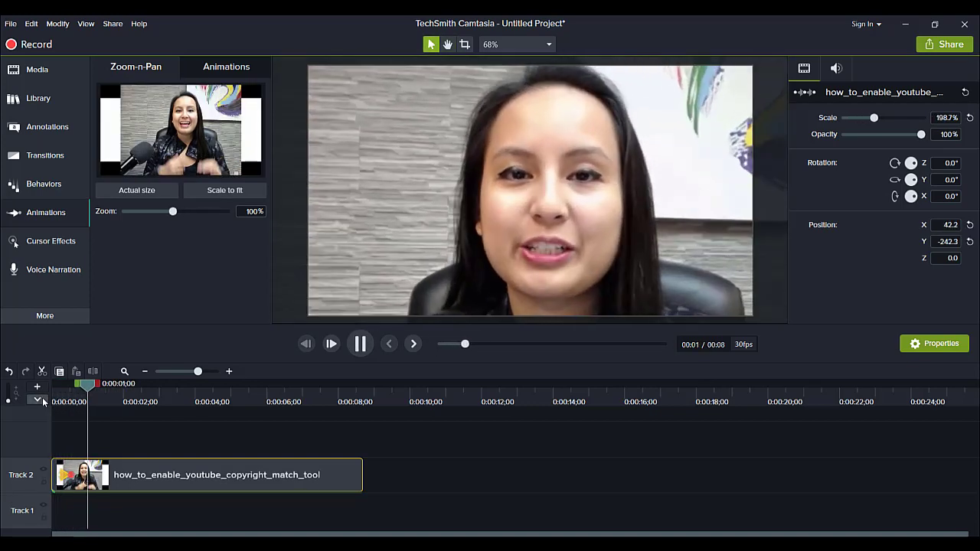
pyautogui.press('space')
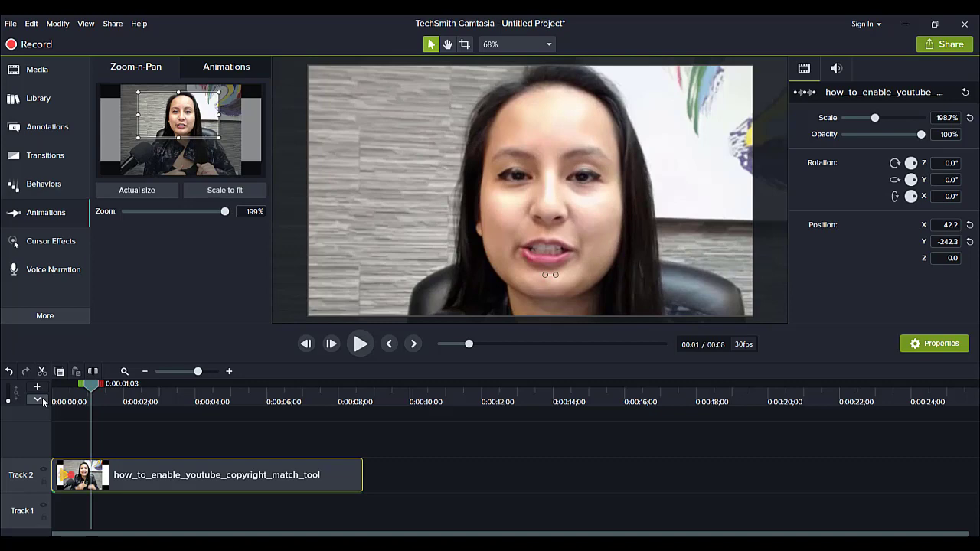
pyautogui.click(64, 401)
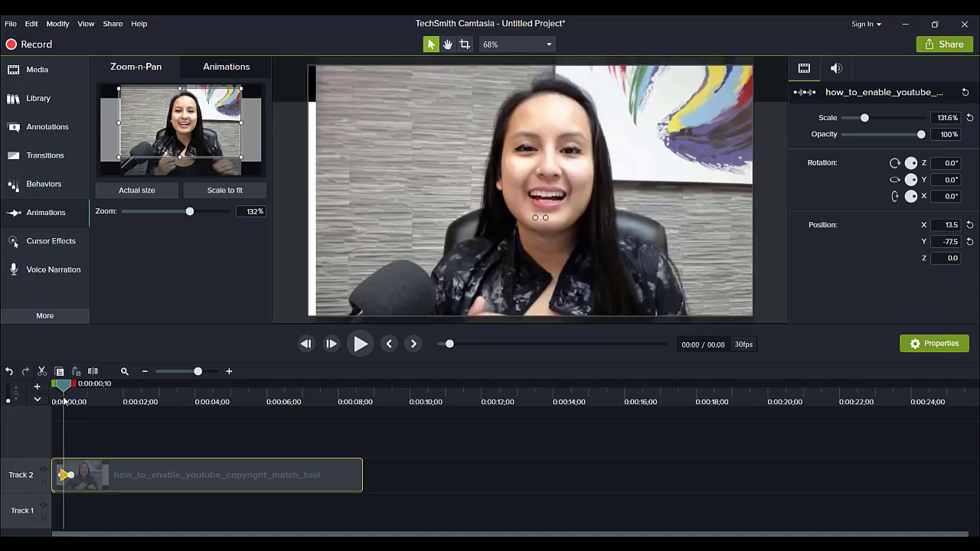
pyautogui.moveTo(65, 401); pyautogui.dragTo(62, 402)
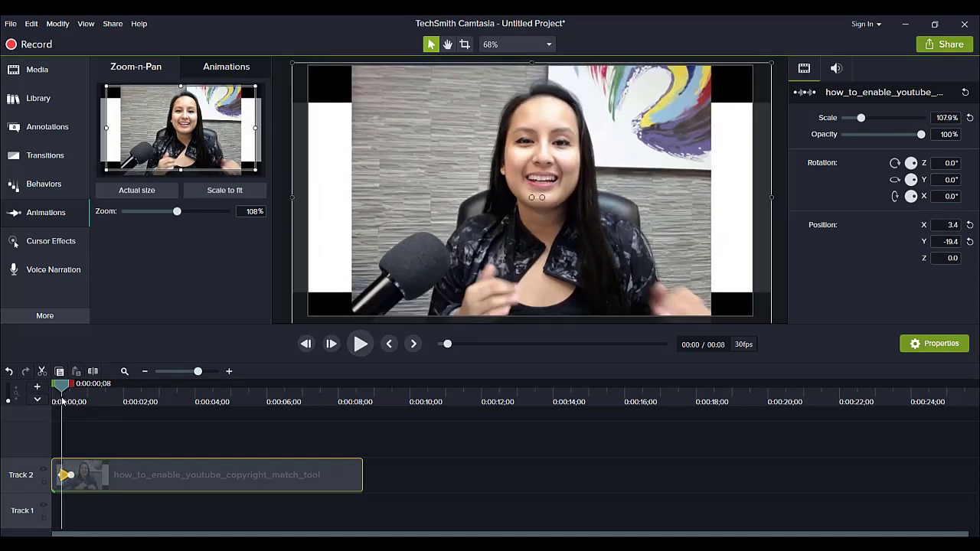
pyautogui.moveTo(62, 401)
pyautogui.mouseDown()
pyautogui.moveTo(82, 401)
pyautogui.moveTo(35, 401)
pyautogui.mouseUp()
# Step: Remove the face zoom animation, set the playhead just past one second, and select the Track 2 clip
pyautogui.click(64, 474)
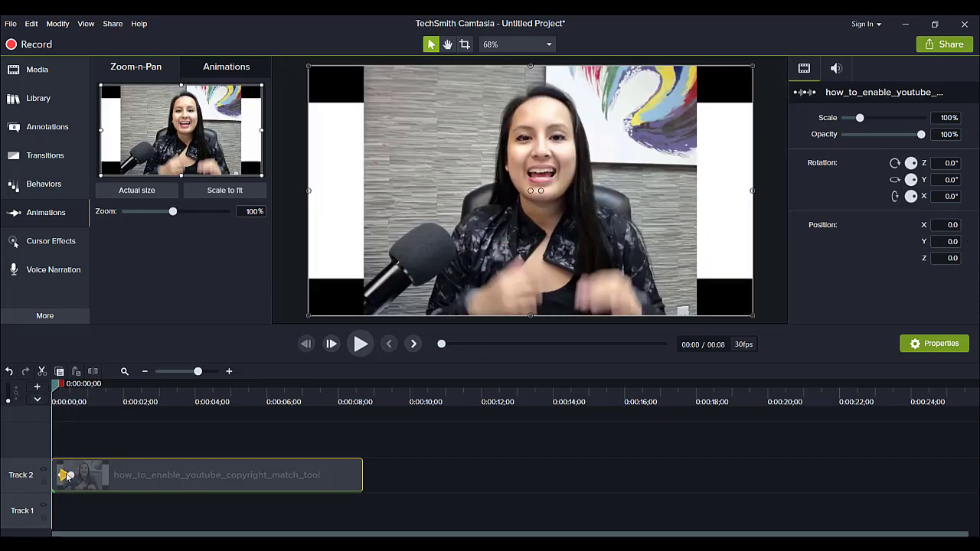
pyautogui.click(139, 525)
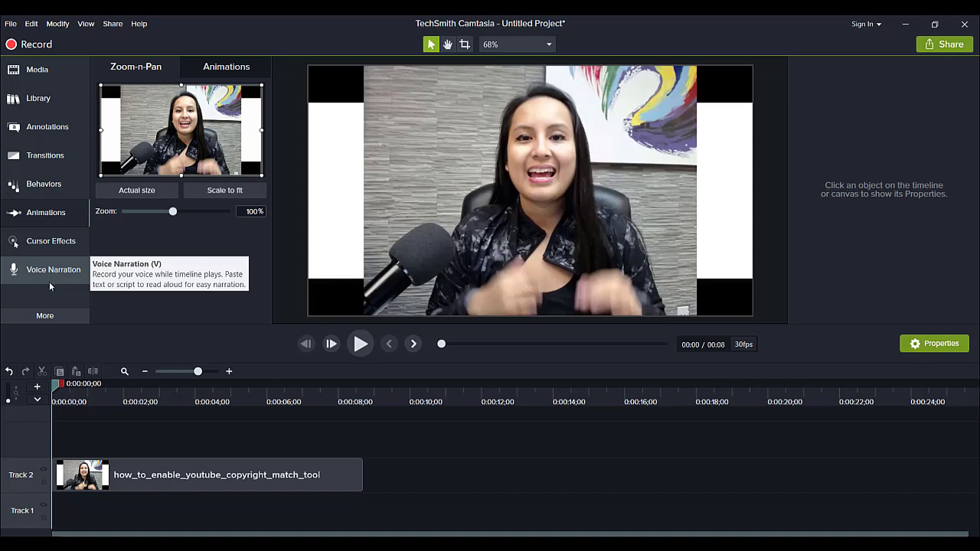
pyautogui.click(95, 395)
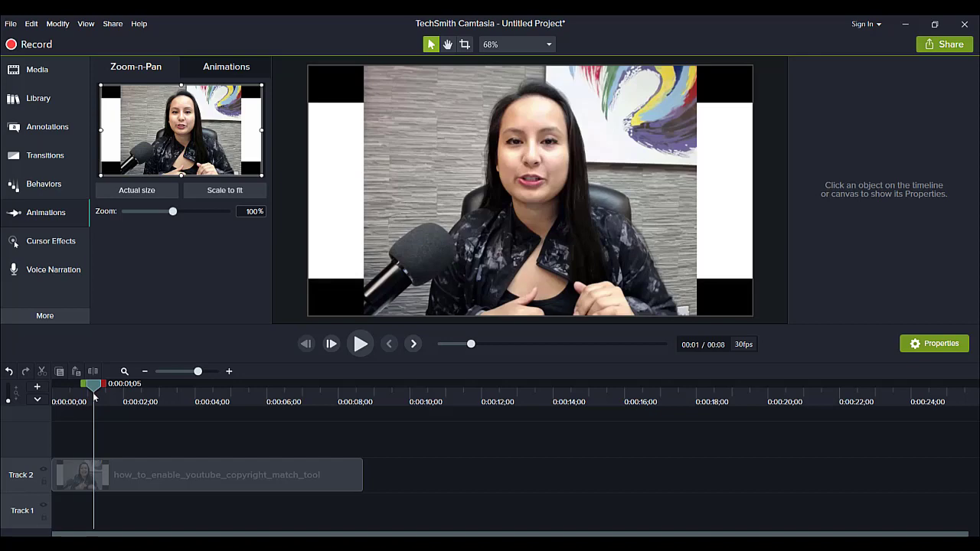
pyautogui.moveTo(95, 395); pyautogui.dragTo(51, 396)
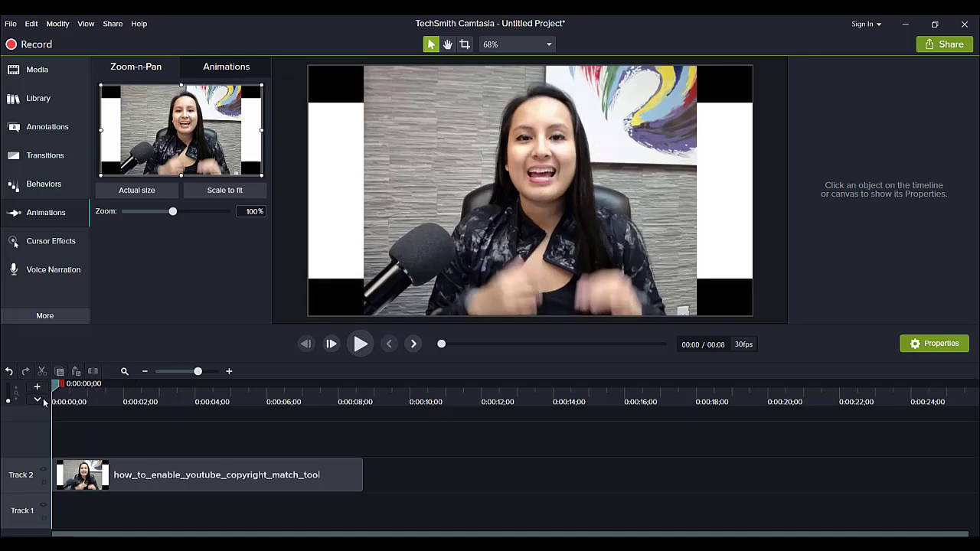
pyautogui.moveTo(55, 399)
pyautogui.mouseDown()
pyautogui.moveTo(109, 404)
pyautogui.moveTo(97, 400)
pyautogui.mouseUp()
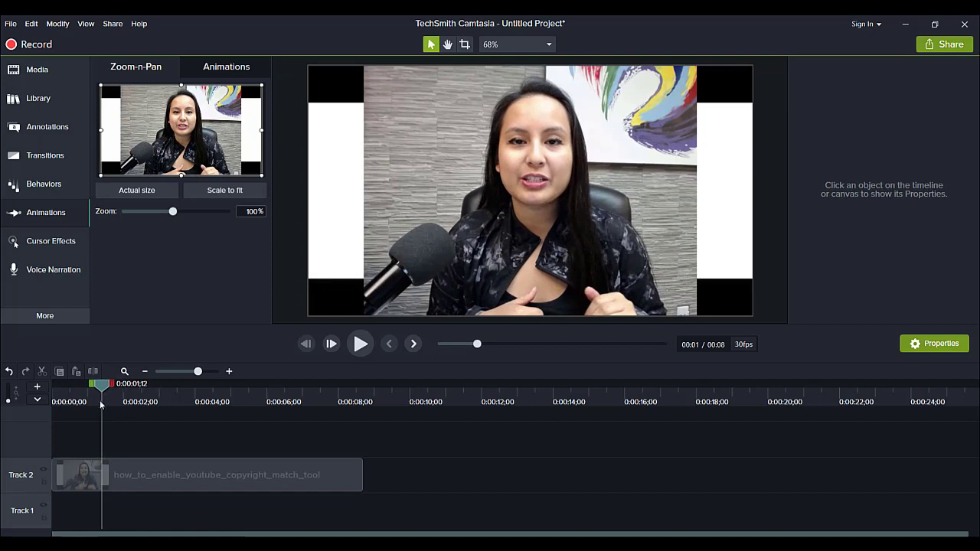
pyautogui.click(84, 469)
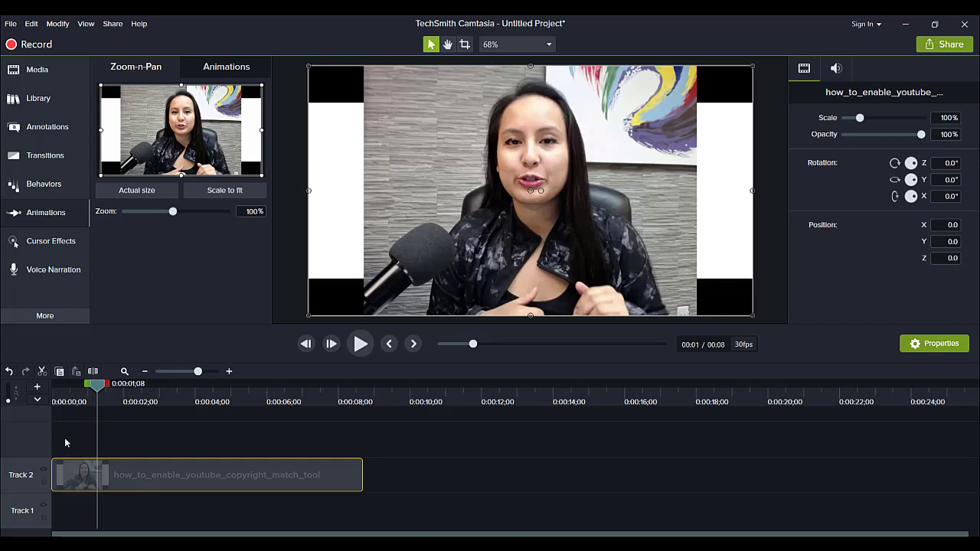
# Step: Split the Track 2 clip at the one-second playhead and select the second piece
pyautogui.click(64, 437)
pyautogui.press('s')
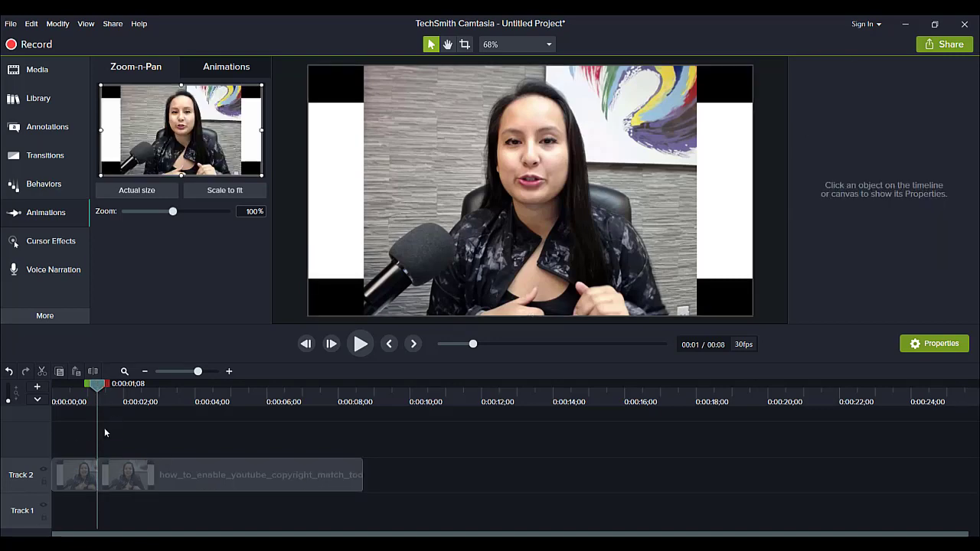
pyautogui.click(156, 477)
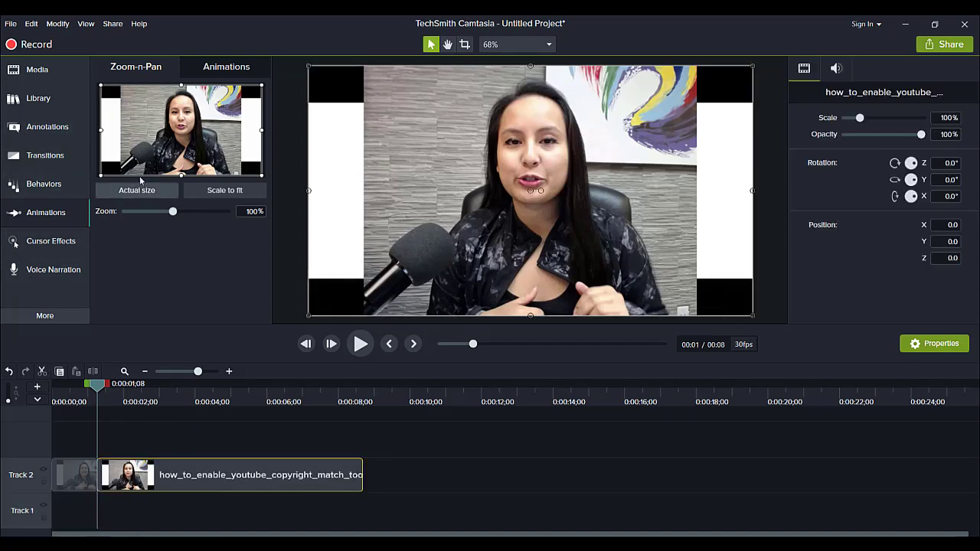
# Step: Zoom the second piece to 249% centred on the speaker's face, then play it back
pyautogui.click(46, 216)
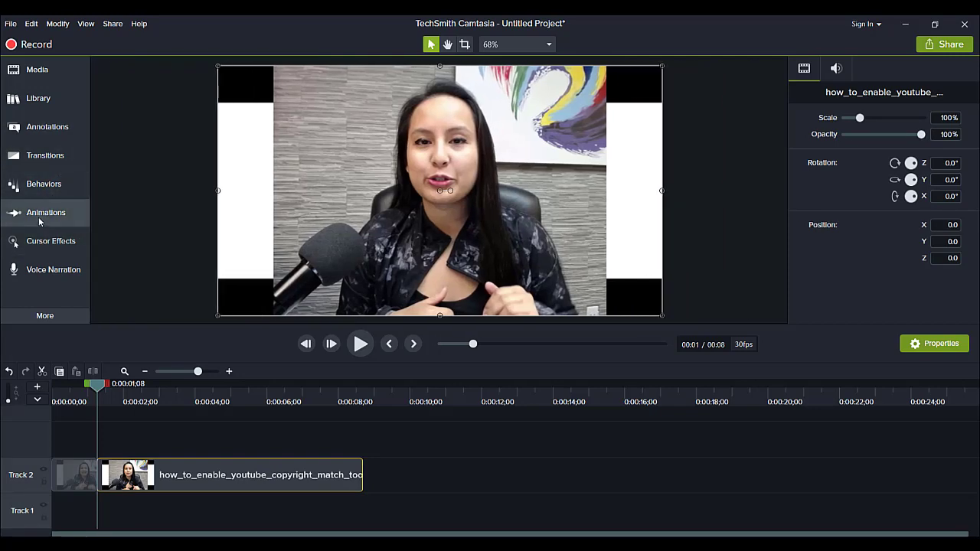
pyautogui.click(38, 214)
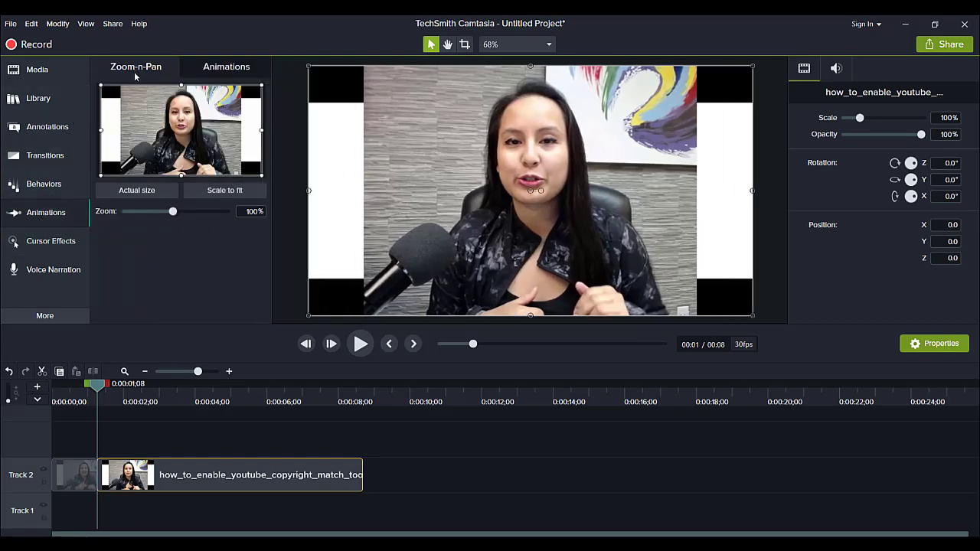
pyautogui.moveTo(262, 175)
pyautogui.mouseDown()
pyautogui.moveTo(161, 120)
pyautogui.moveTo(190, 125)
pyautogui.mouseUp()
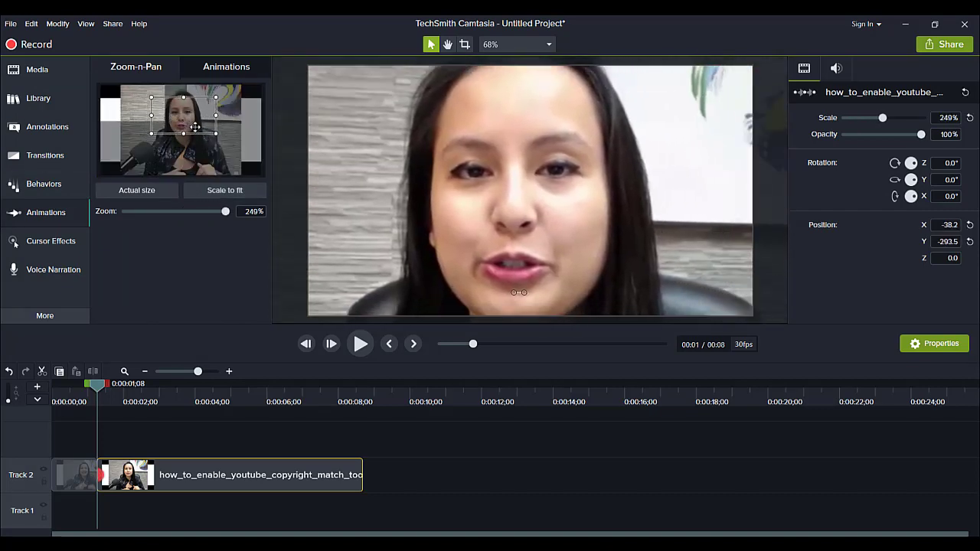
pyautogui.moveTo(190, 125); pyautogui.dragTo(190, 124)
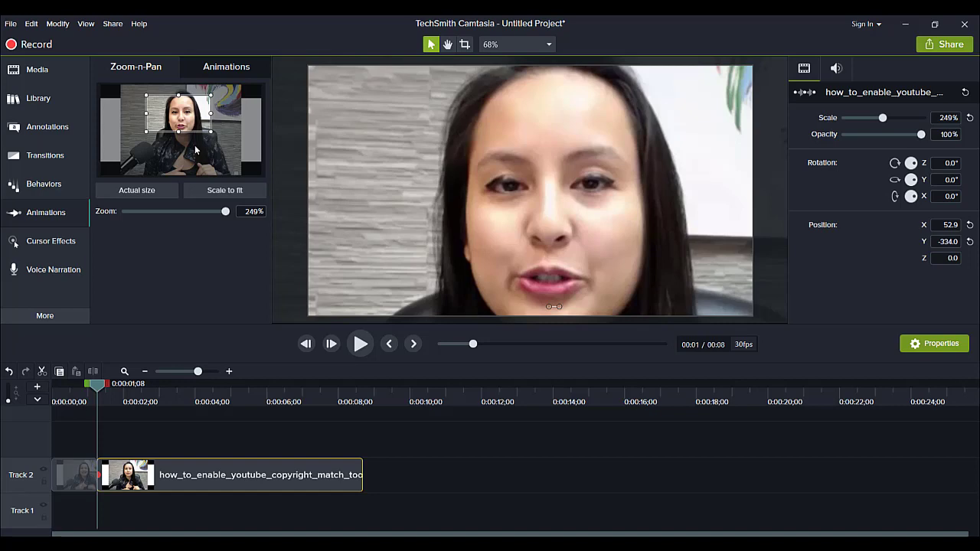
pyautogui.click(55, 401)
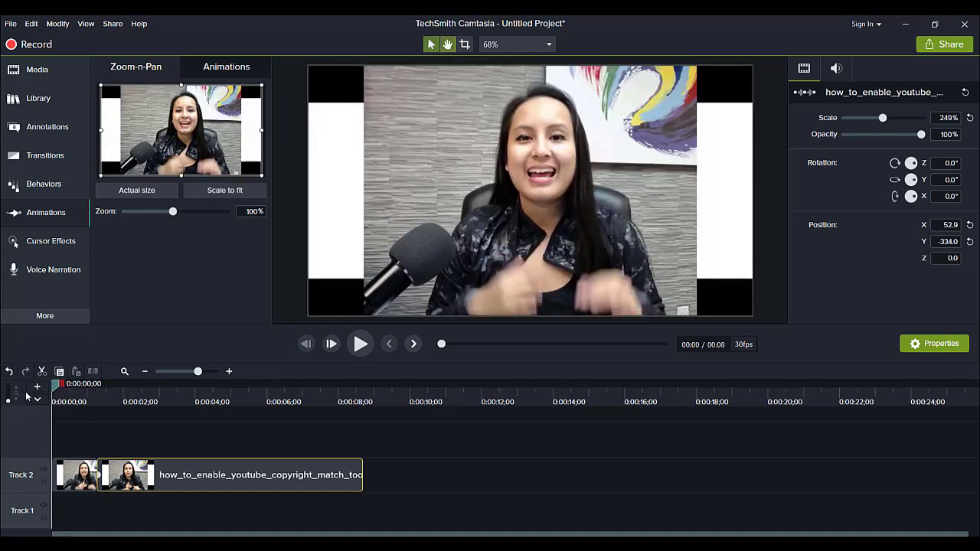
pyautogui.press('space')
pyautogui.press('space')
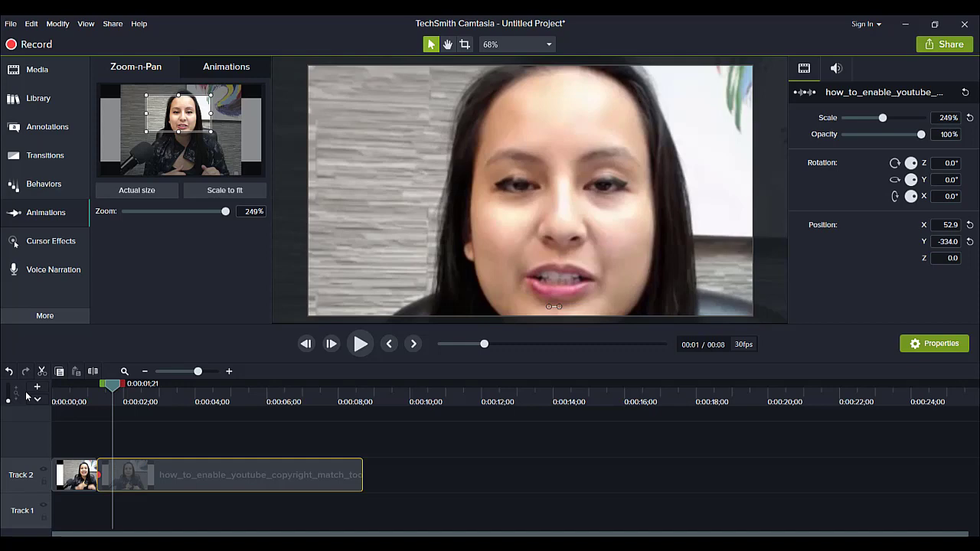
# Step: Split the Track 2 clip at 0:00:02;15 and select it
pyautogui.moveTo(112, 389); pyautogui.dragTo(139, 391)
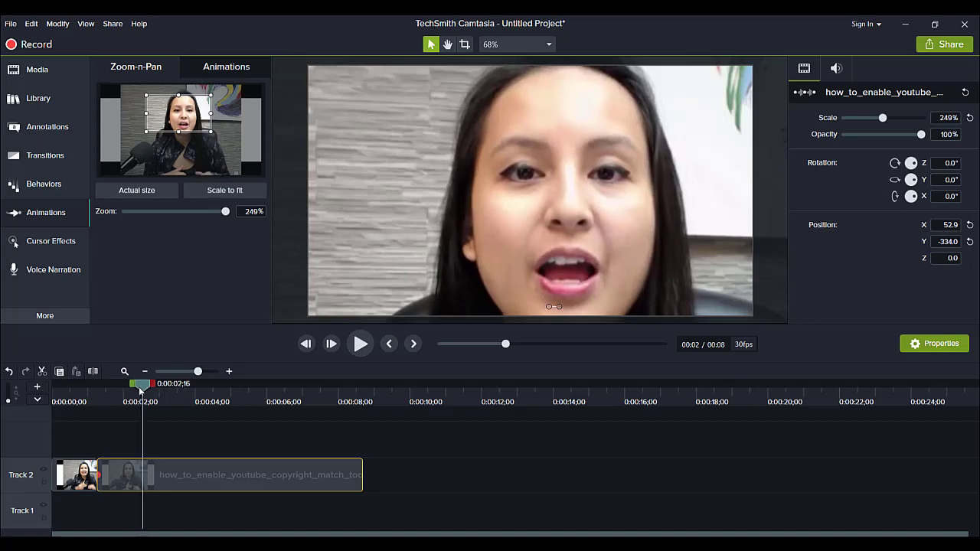
pyautogui.moveTo(140, 390); pyautogui.dragTo(140, 390)
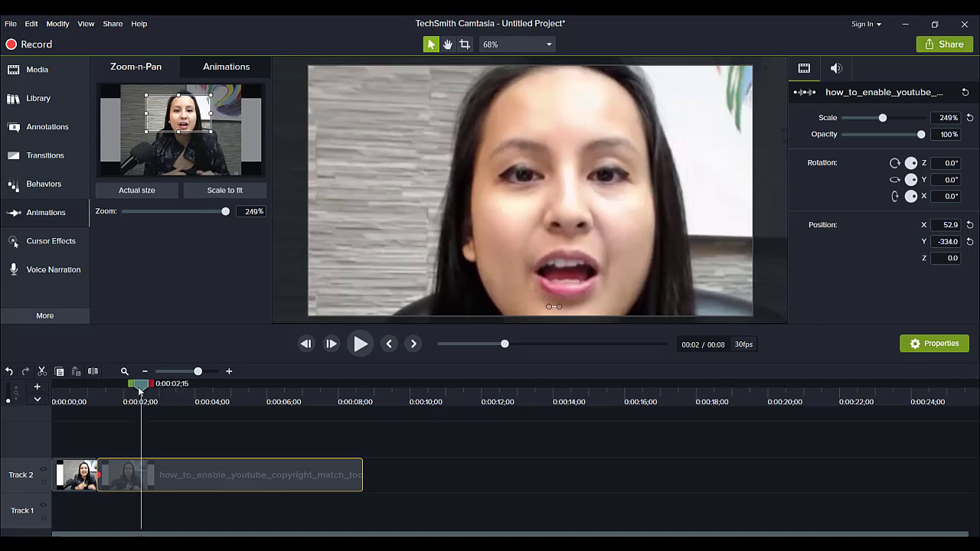
pyautogui.click(149, 435)
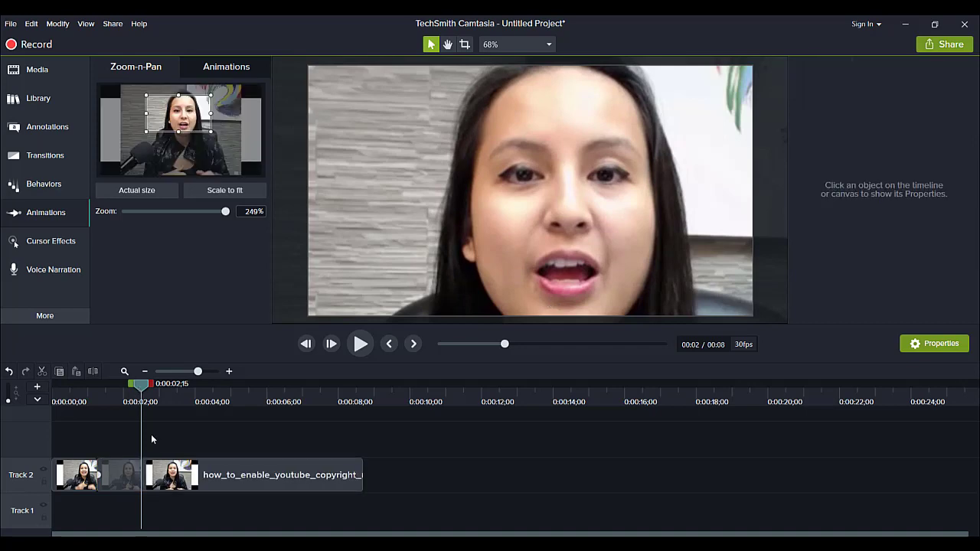
pyautogui.click(170, 469)
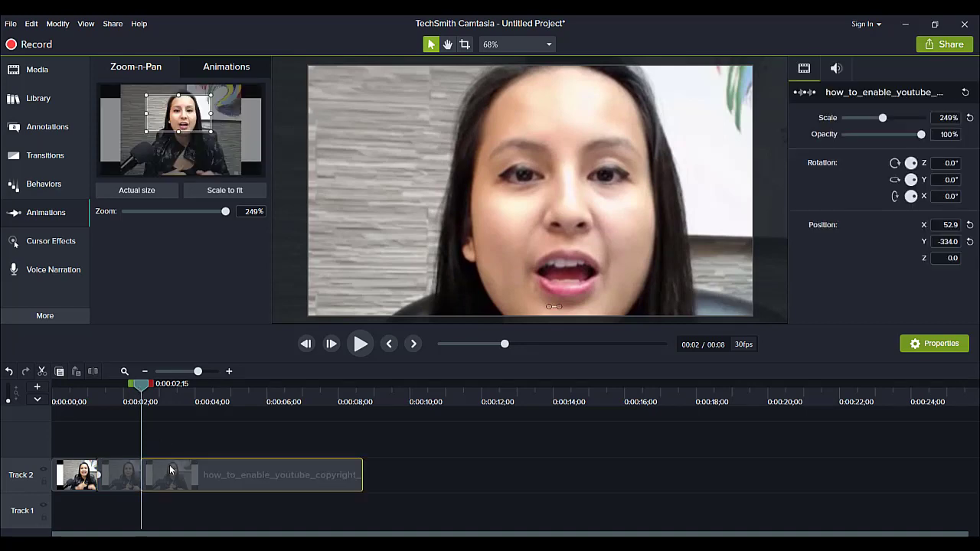
# Step: Zoom the third piece partly back out to 155% from its start
pyautogui.click(120, 479)
pyautogui.moveTo(129, 403); pyautogui.dragTo(117, 406)
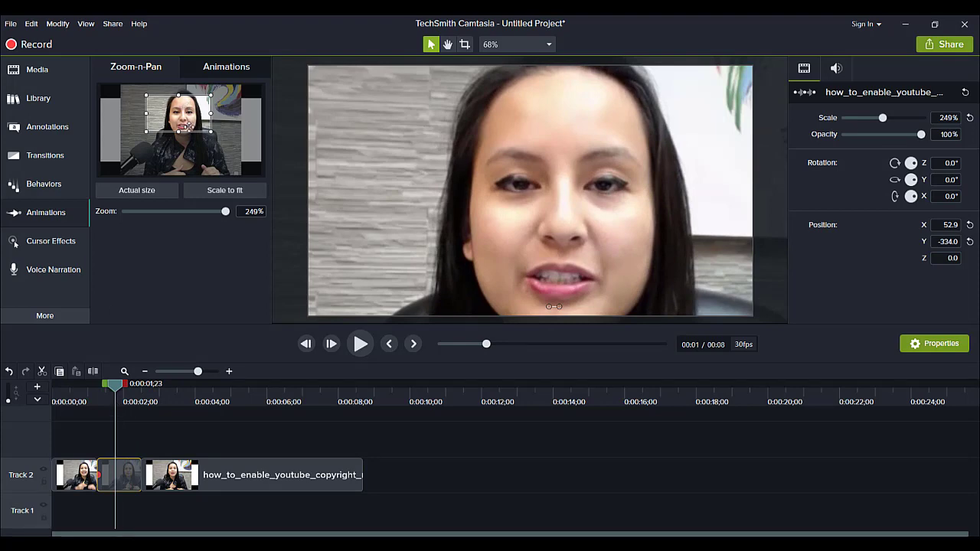
pyautogui.click(135, 394)
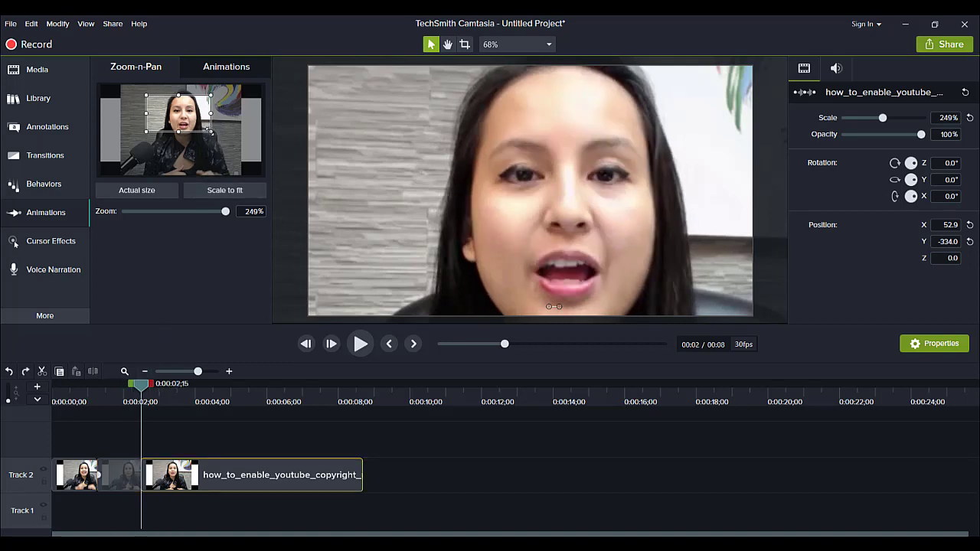
pyautogui.moveTo(211, 132)
pyautogui.mouseDown()
pyautogui.moveTo(231, 153)
pyautogui.moveTo(191, 137)
pyautogui.mouseUp()
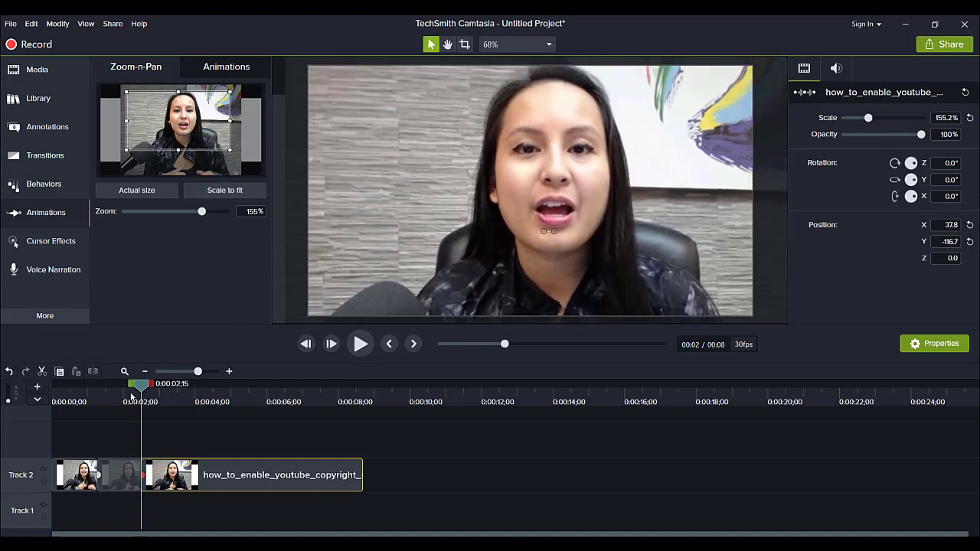
# Step: Review playback, then set the playhead to 0:00:04;02 and select the clip to cut there
pyautogui.click(54, 393)
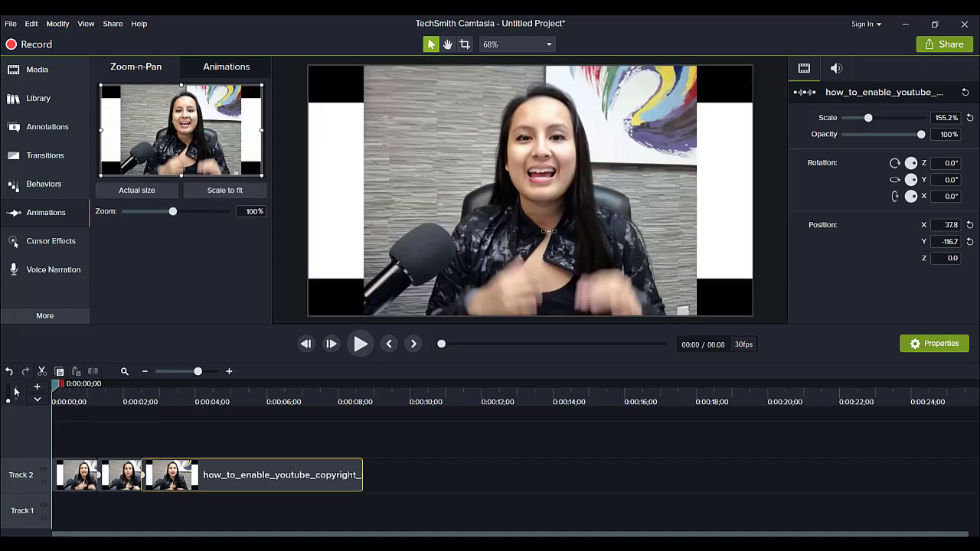
pyautogui.press('space')
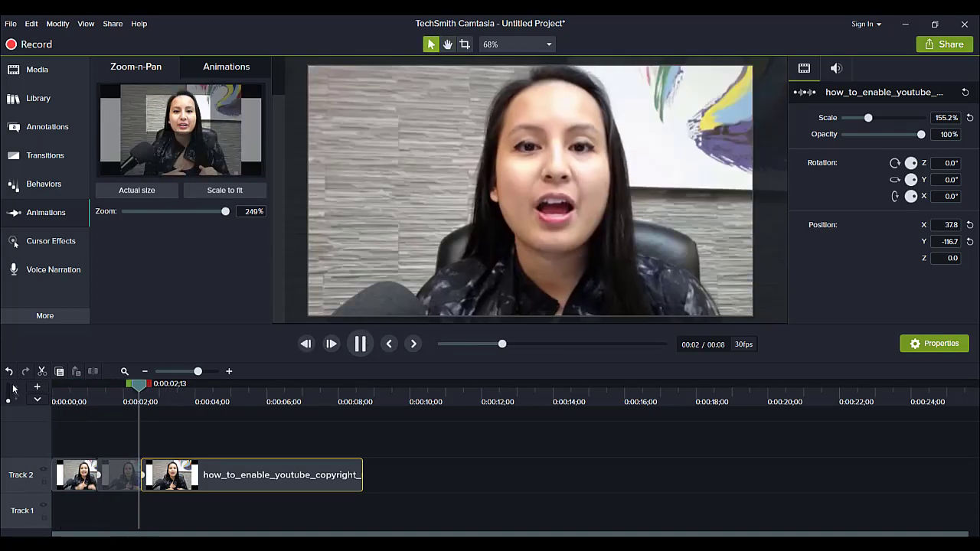
pyautogui.press('space')
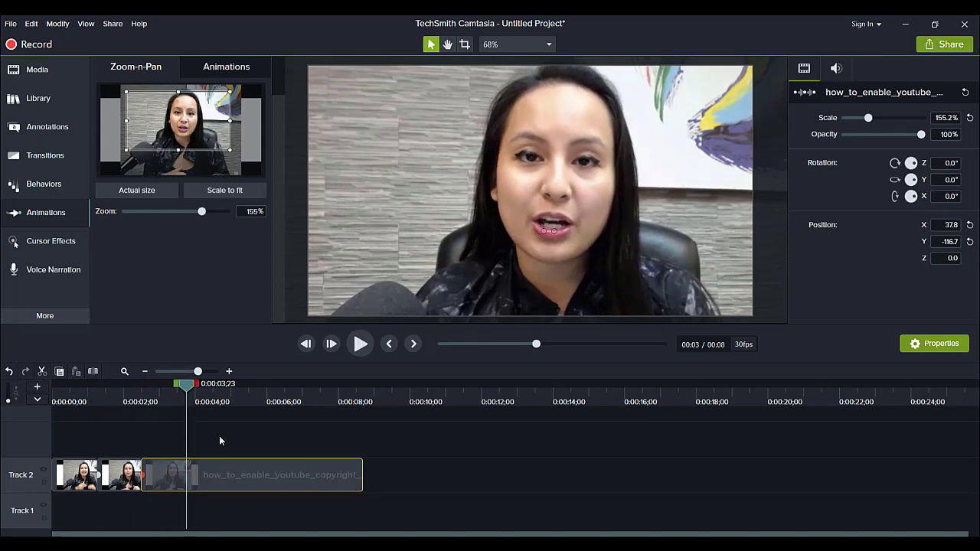
pyautogui.moveTo(192, 383); pyautogui.dragTo(204, 379)
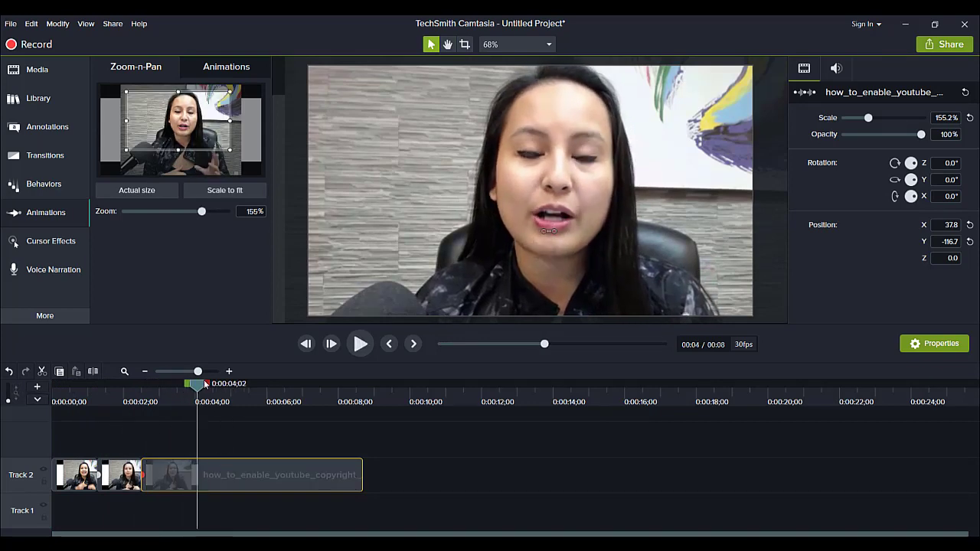
pyautogui.click(234, 451)
pyautogui.click(219, 485)
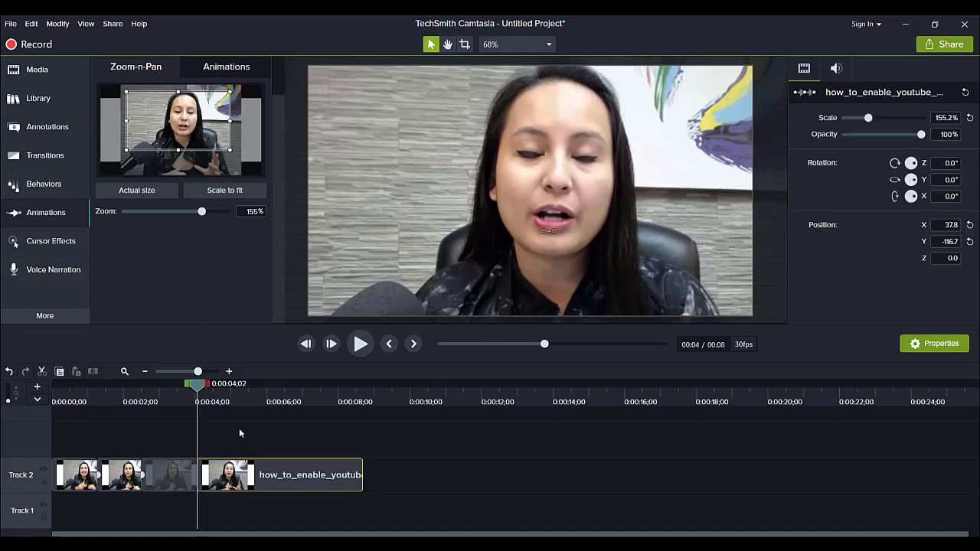
# Step: Widen the fourth piece's Zoom-n-Pan box to 100% full frame and recentre it vertically
pyautogui.moveTo(127, 151); pyautogui.dragTo(100, 165)
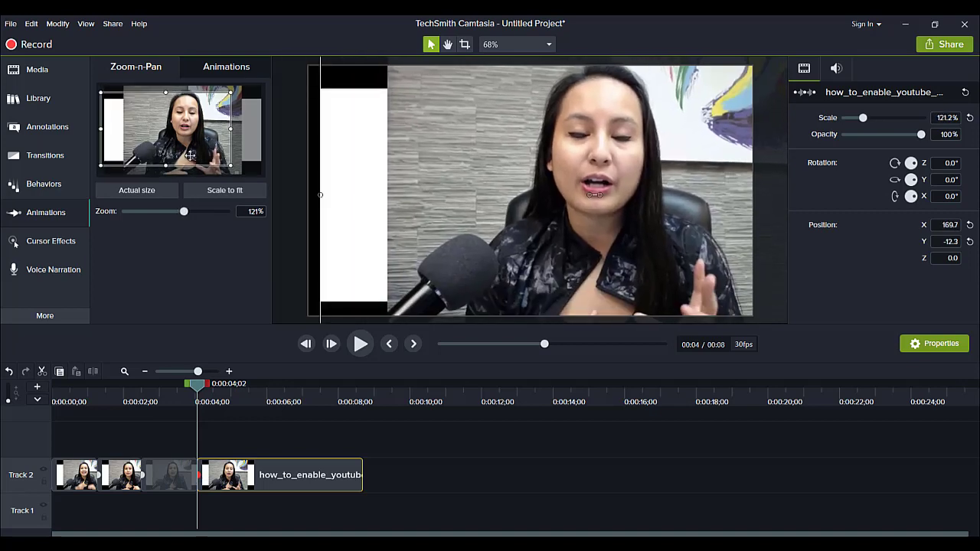
pyautogui.moveTo(111, 96); pyautogui.dragTo(115, 99)
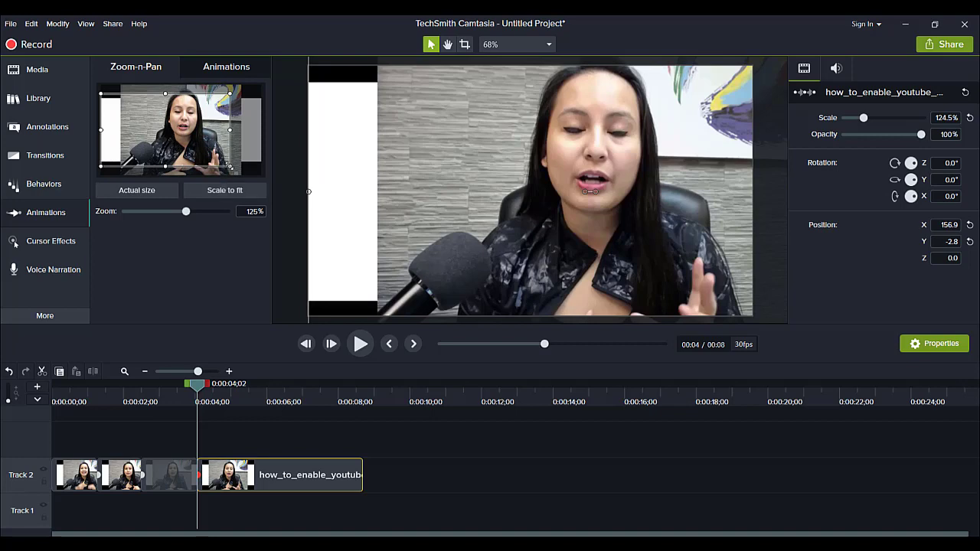
pyautogui.moveTo(230, 166); pyautogui.dragTo(255, 190)
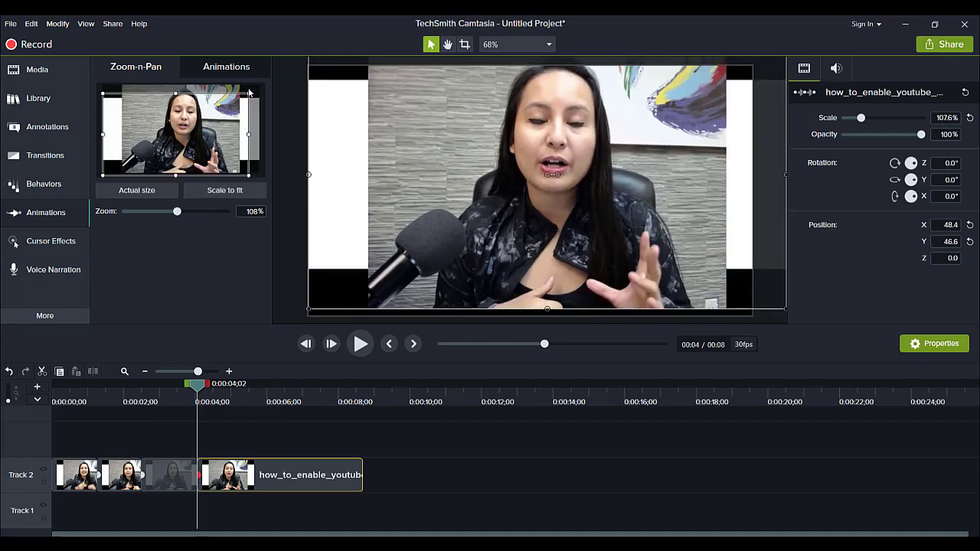
pyautogui.moveTo(250, 94); pyautogui.dragTo(253, 86)
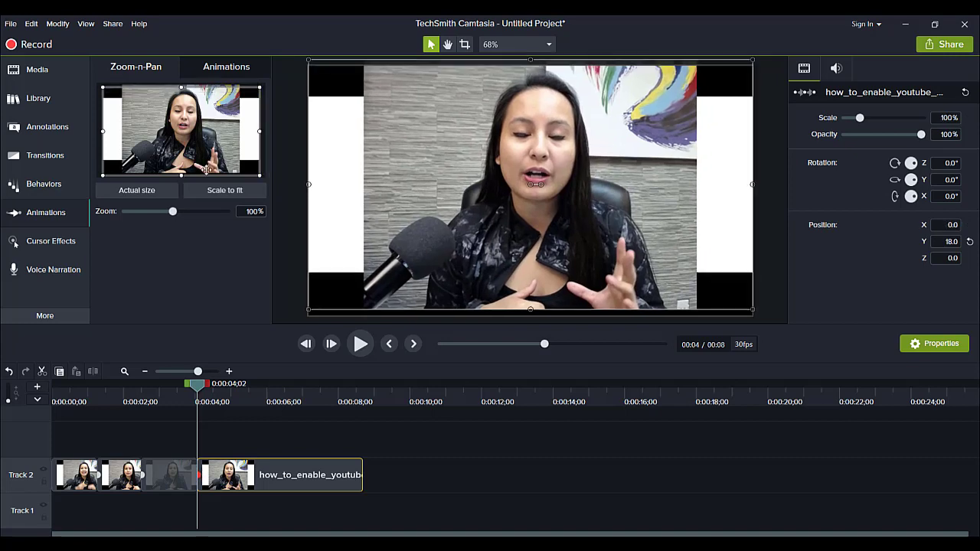
pyautogui.moveTo(165, 146); pyautogui.dragTo(166, 144)
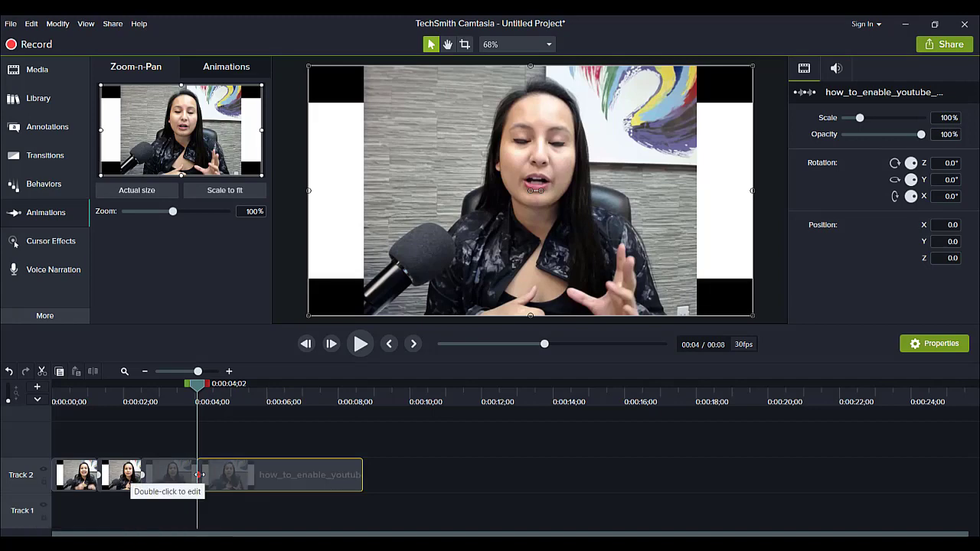
# Step: Check the 155% and 249% pieces, then set the fourth piece's zoom-out animation to one second
pyautogui.click(140, 475)
pyautogui.click(98, 476)
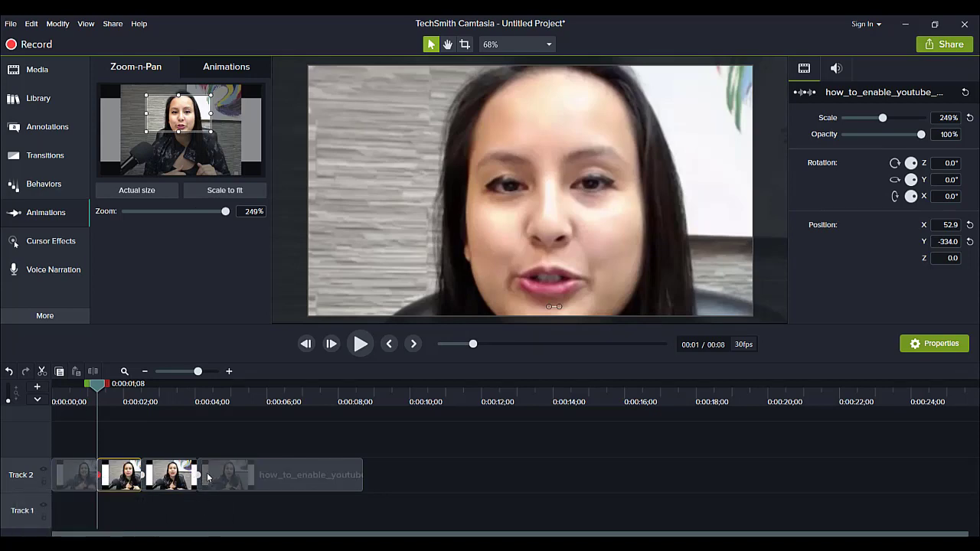
pyautogui.moveTo(197, 475); pyautogui.dragTo(218, 475)
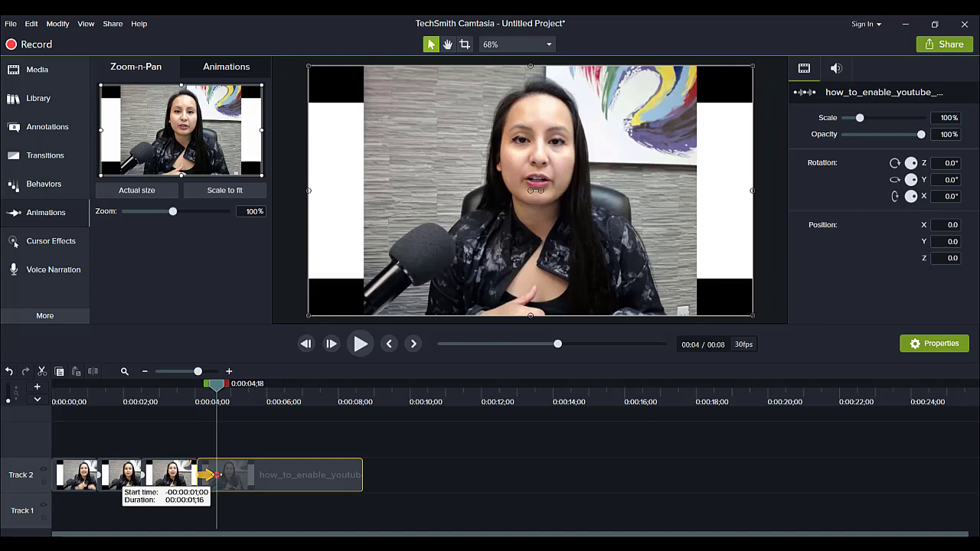
pyautogui.moveTo(217, 475); pyautogui.dragTo(199, 474)
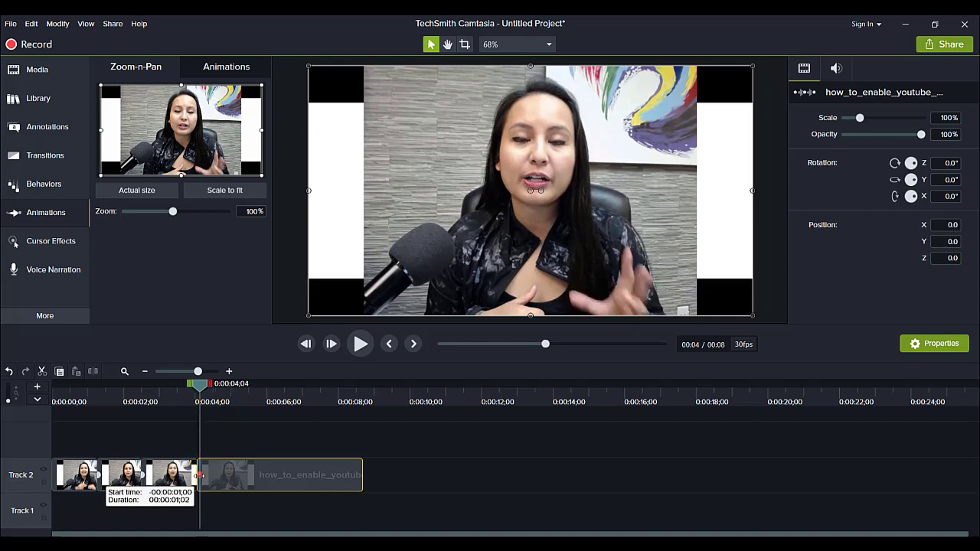
pyautogui.moveTo(198, 475); pyautogui.dragTo(331, 476)
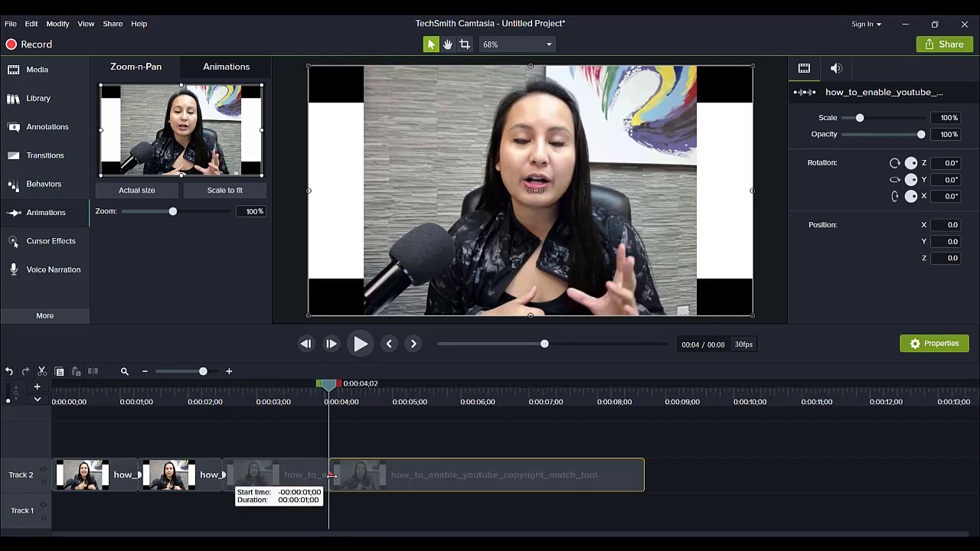
pyautogui.moveTo(334, 476); pyautogui.dragTo(333, 476)
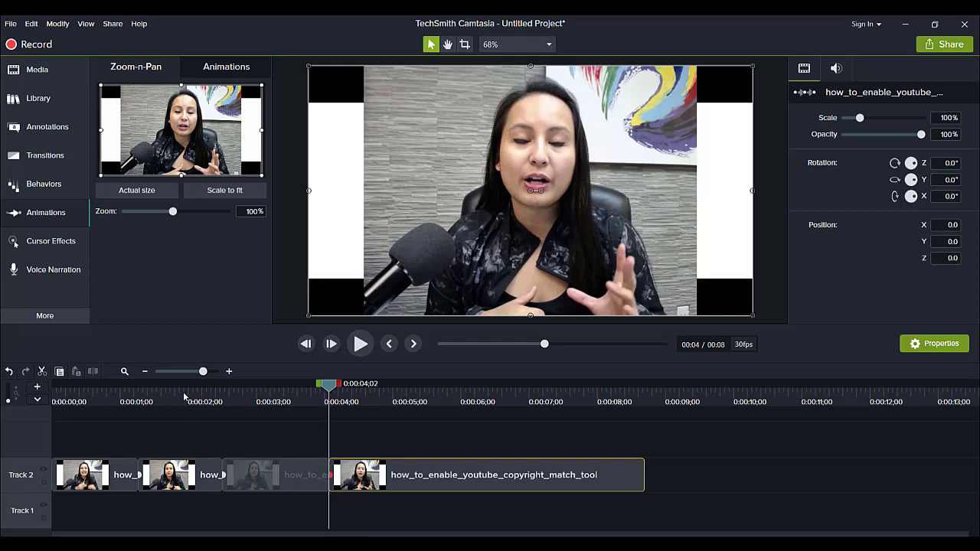
pyautogui.moveTo(329, 384); pyautogui.dragTo(9, 397)
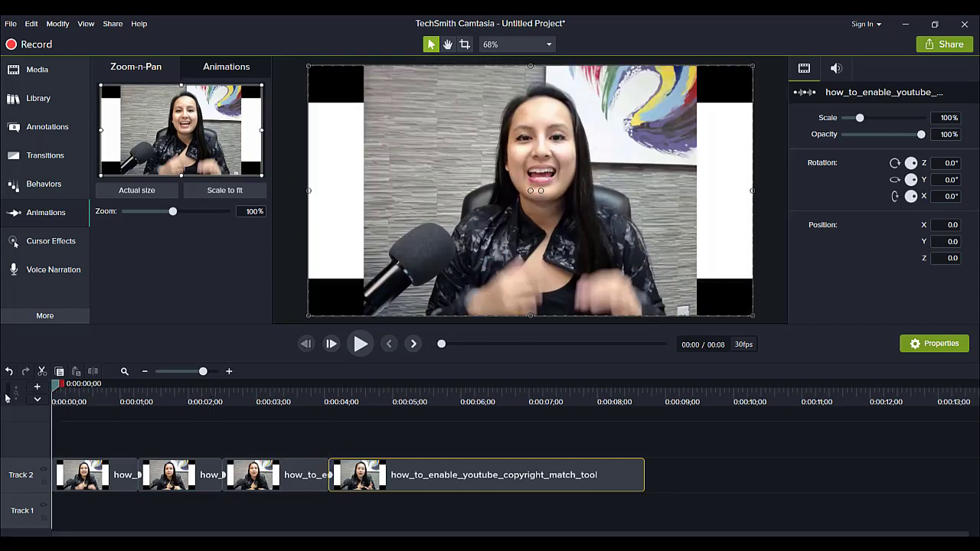
pyautogui.press('space')
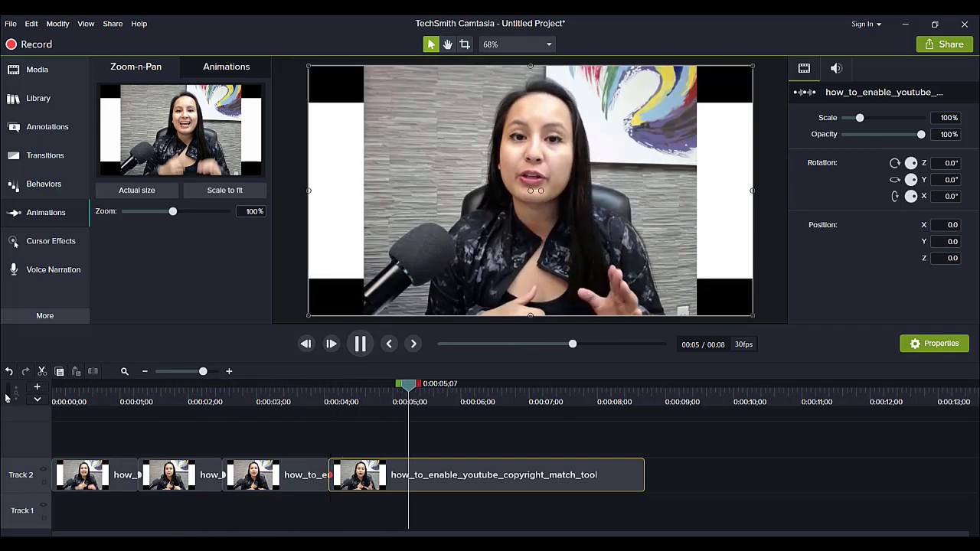
pyautogui.press('space')
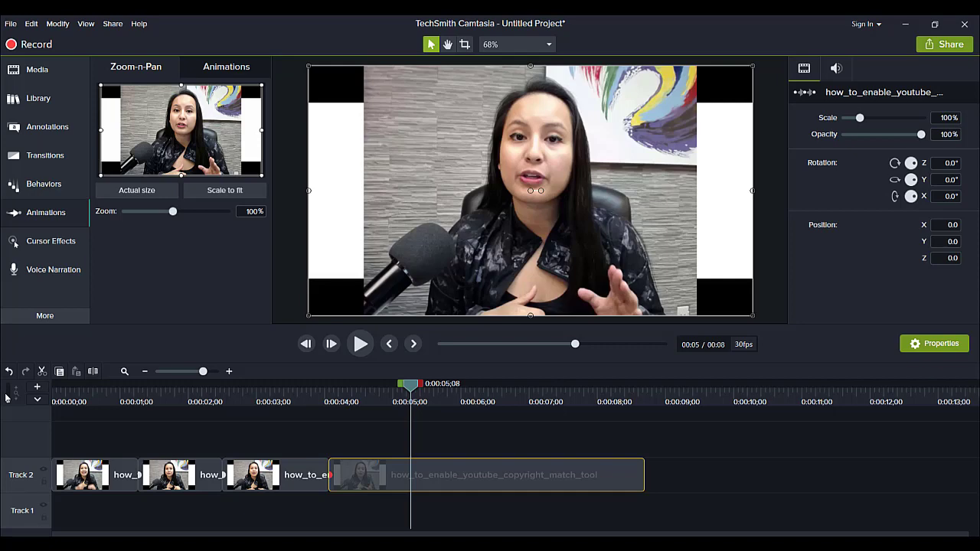
pyautogui.click(104, 397)
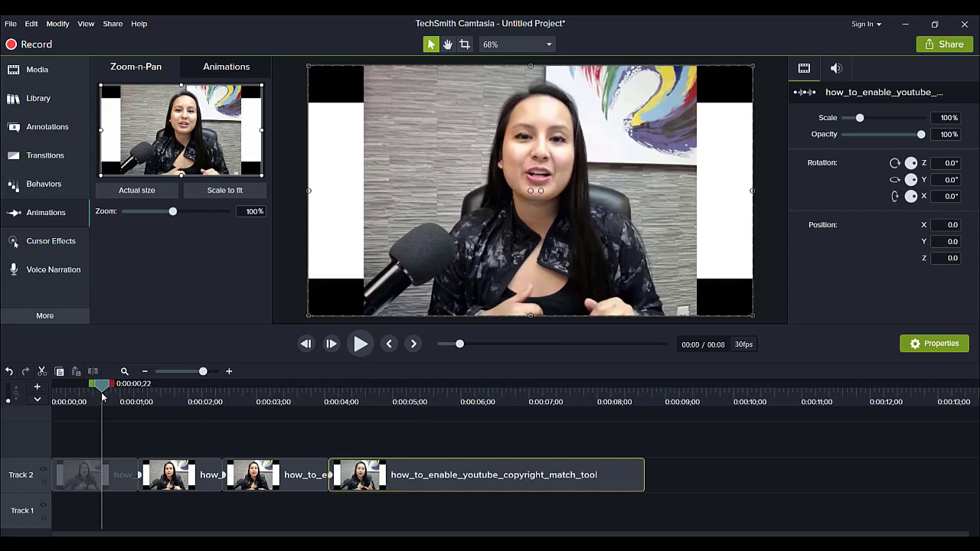
pyautogui.click(150, 402)
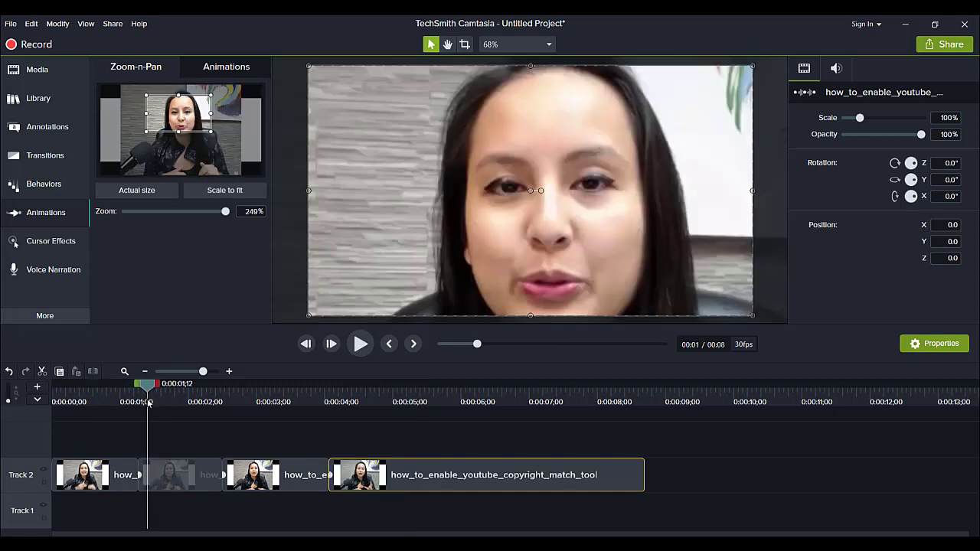
pyautogui.click(241, 405)
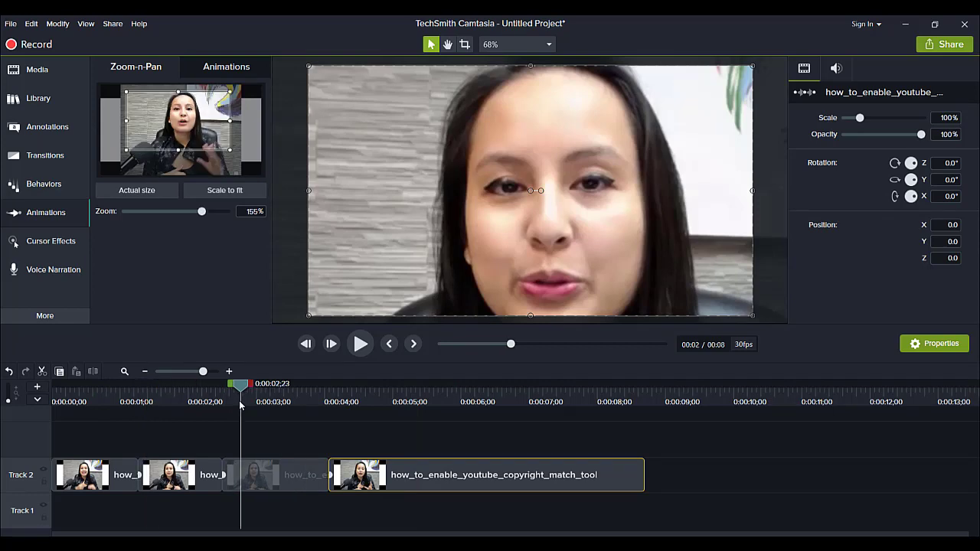
pyautogui.click(336, 400)
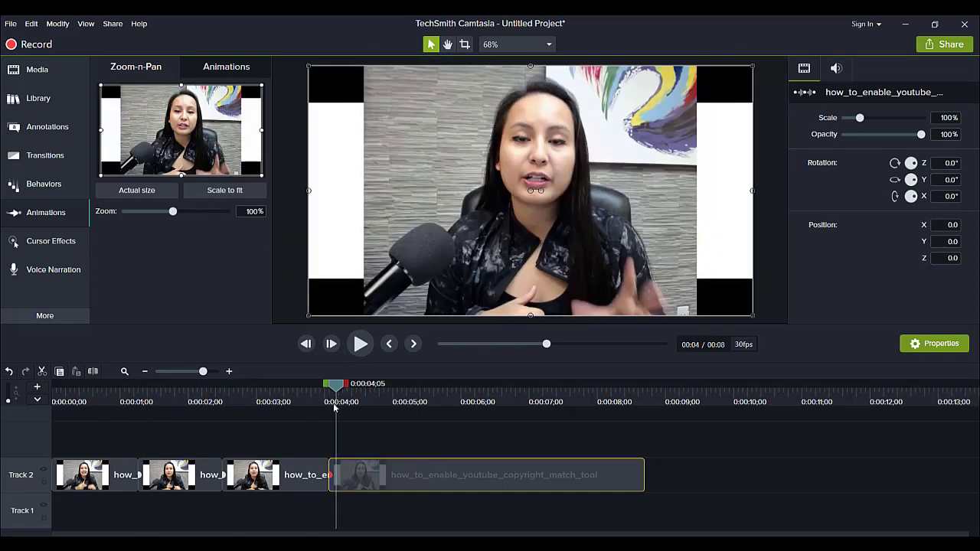